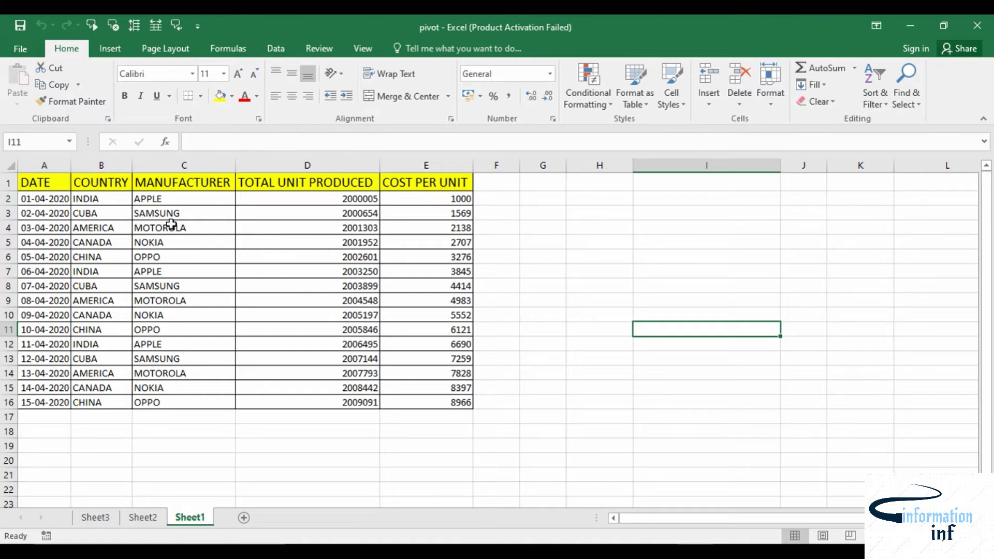
Step: Select cell C5 in the production data table and bring up the Insert ribbon
left_click(225, 245)
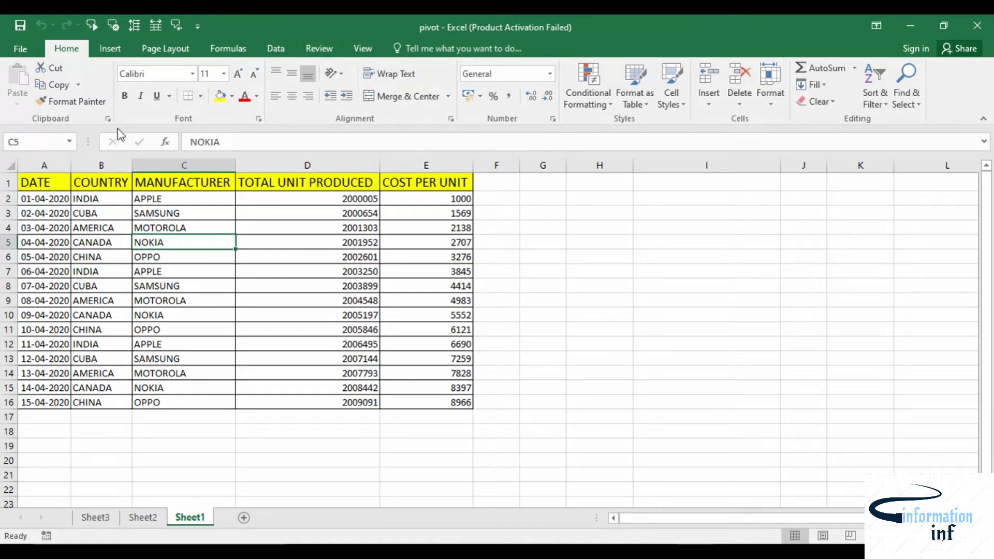
left_click(111, 49)
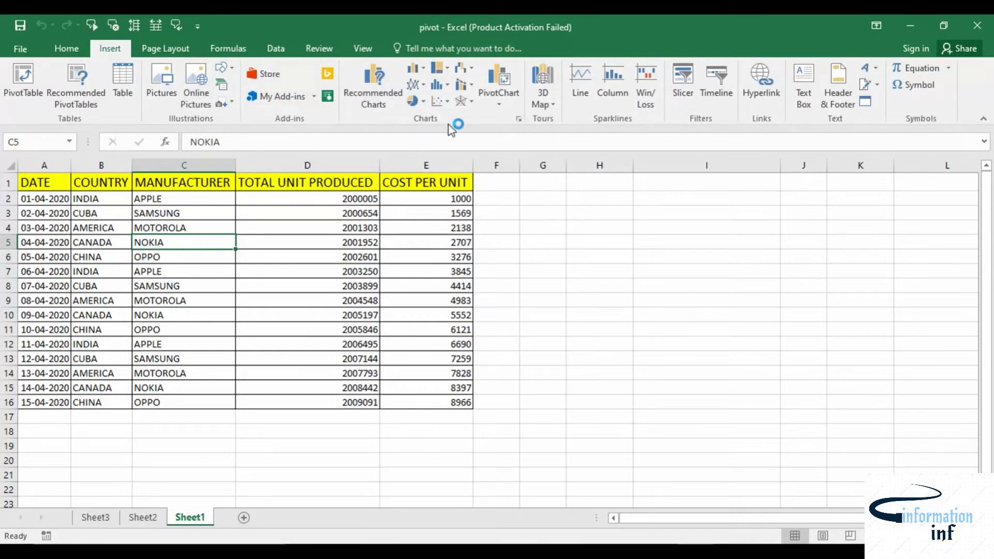
Step: Create an empty PivotChart from A1:E16 on the existing worksheet at cell I3
left_click(496, 105)
left_click(505, 120)
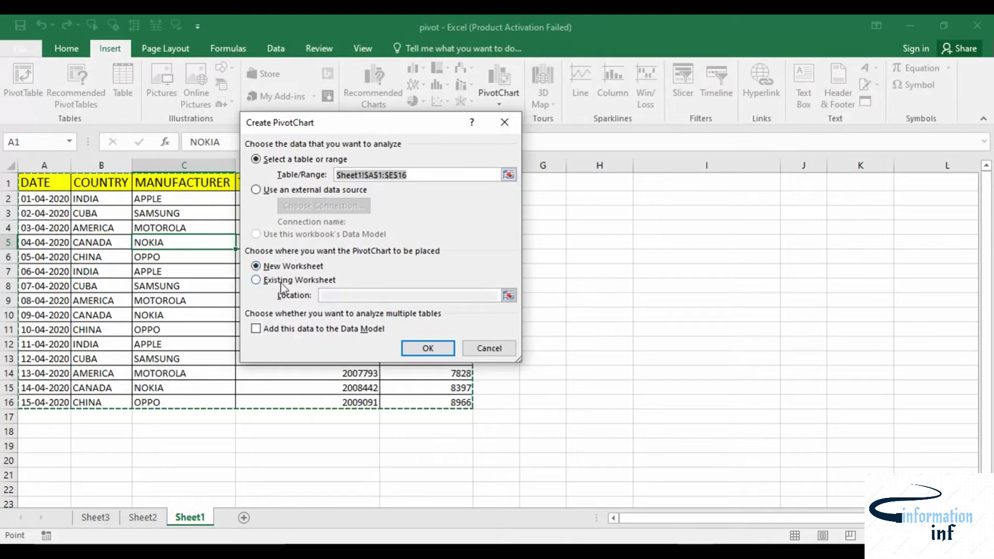
left_click(300, 281)
left_click(646, 217)
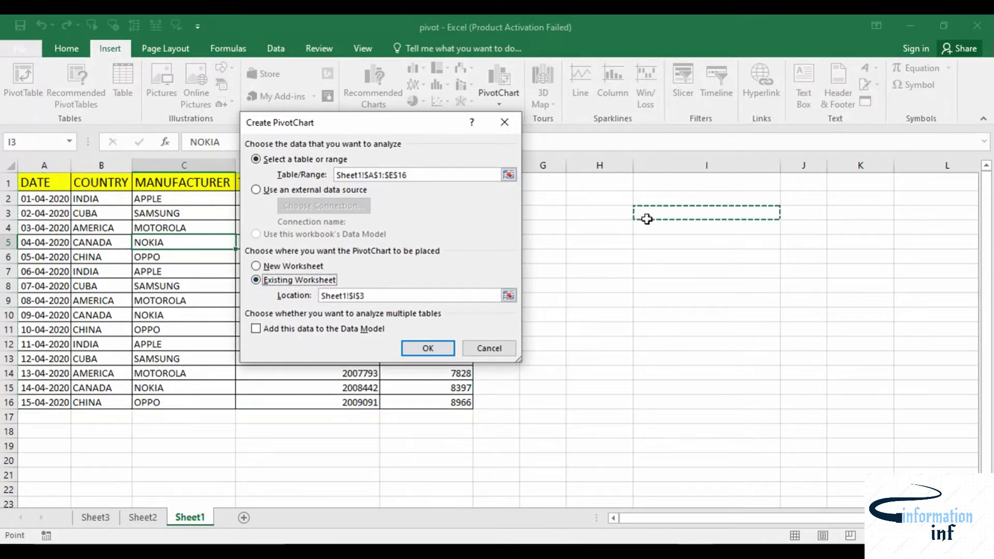
left_click(444, 347)
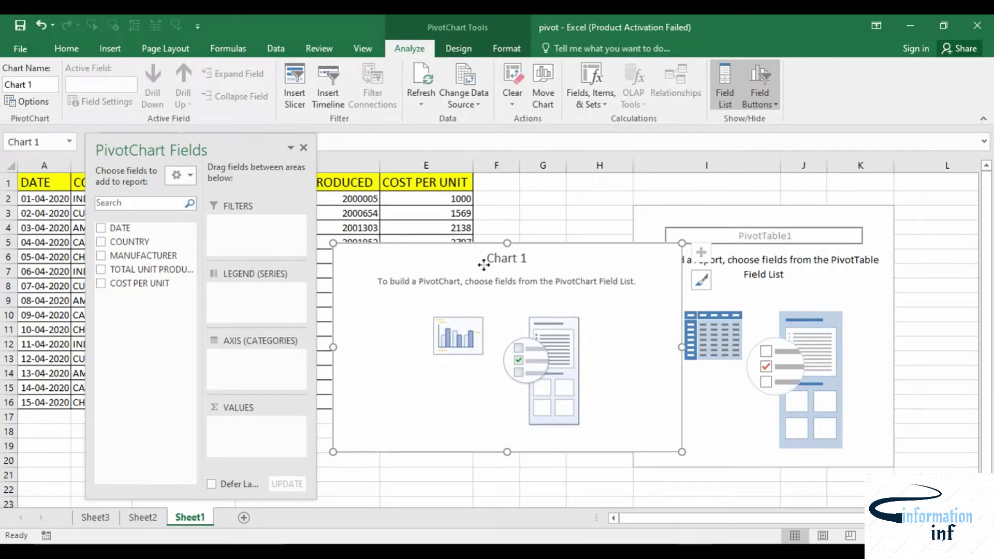
Step: Chart Sum of TOTAL UNIT PRODUCED by MANUFACTURER and move the chart up beside the table
left_click_drag(486, 267, 523, 252)
left_click_drag(210, 148, 332, 150)
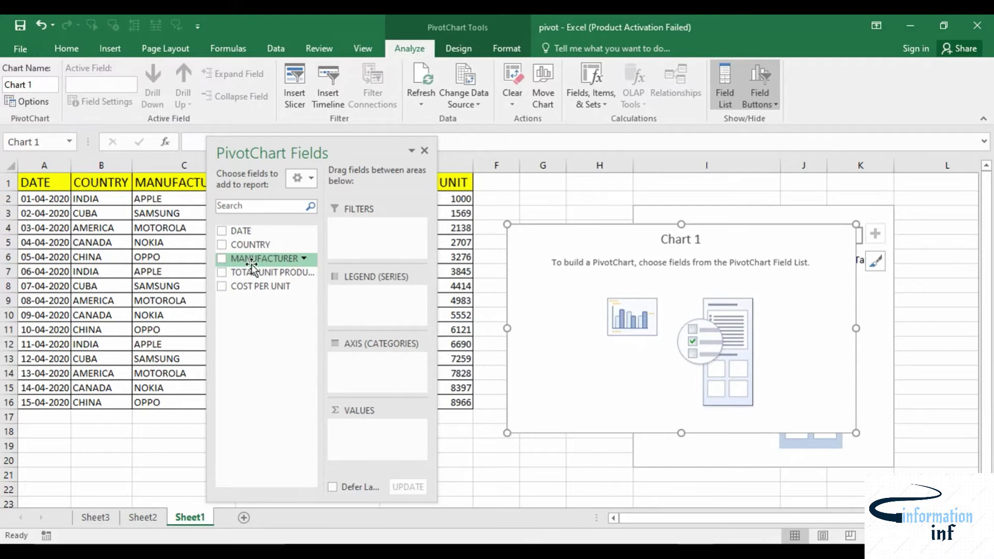
left_click_drag(251, 265, 367, 369)
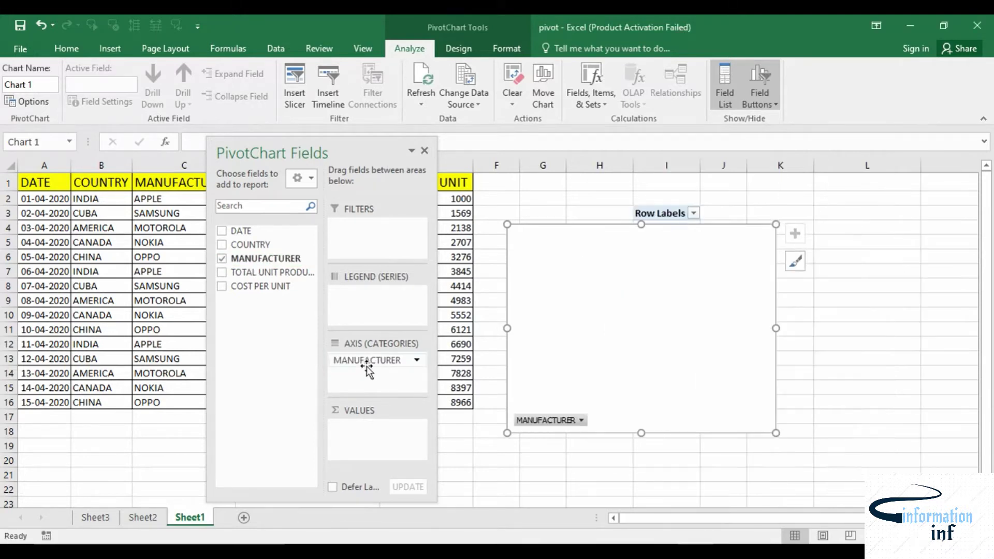
left_click_drag(270, 272, 383, 435)
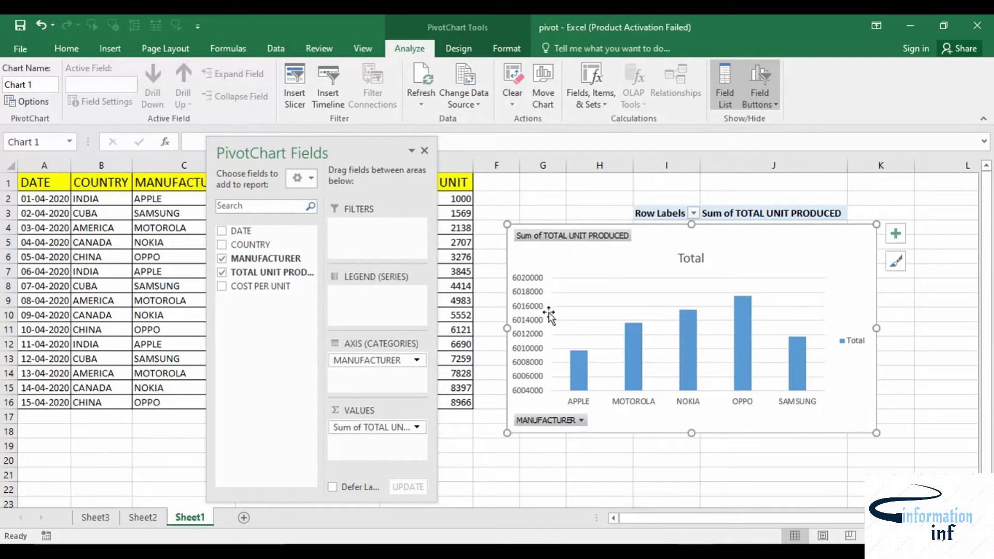
left_click_drag(728, 237, 748, 216)
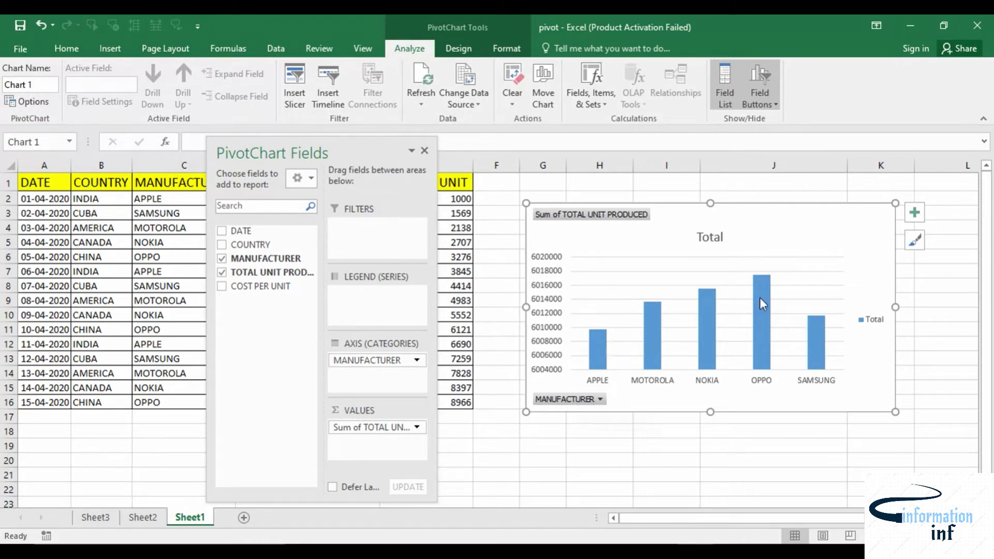
Step: Apply the dark Chart Styles preset, giving the chart a bold 'Total' title
left_click(914, 212)
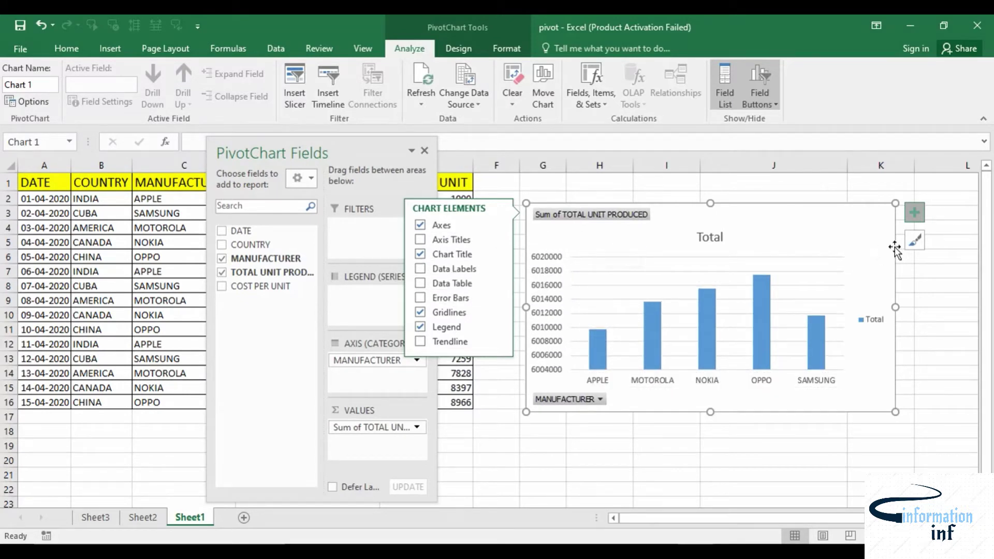
left_click(914, 240)
scroll(425, 352, "down", 3)
left_click(433, 461)
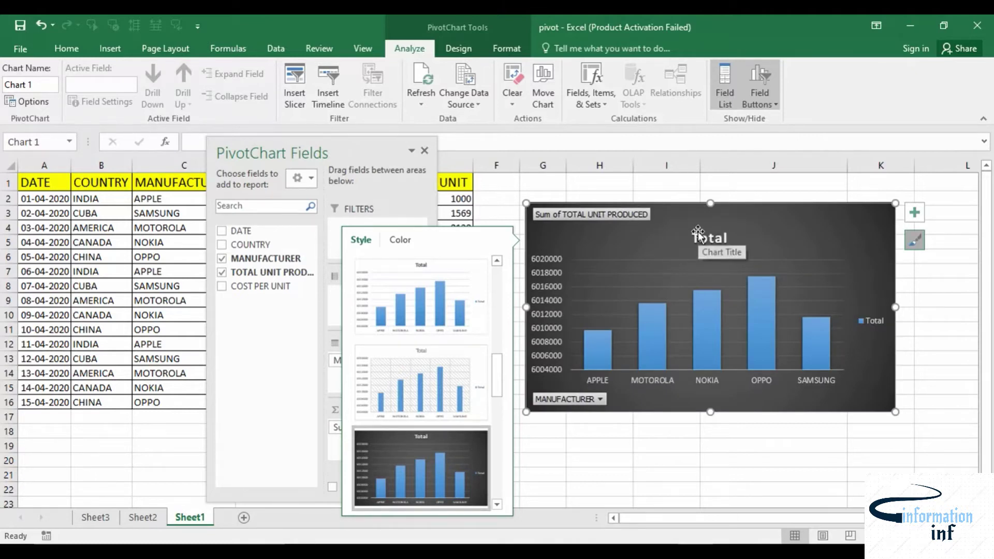
left_click(921, 245)
left_click(921, 244)
left_click(921, 244)
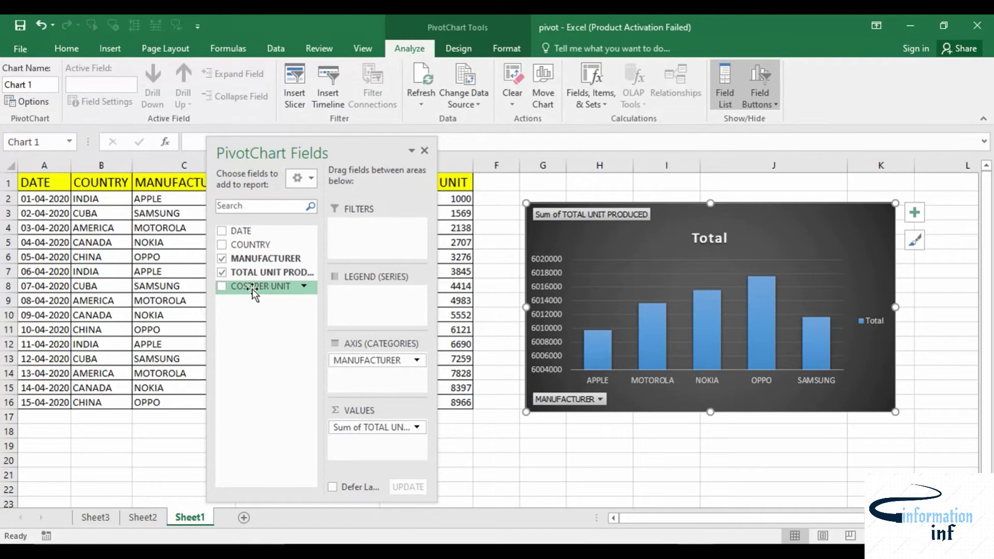
Step: Switch to the dark outlined-bar style, temporarily adding then removing Sum of COST PER UNIT
left_click_drag(253, 293, 365, 448)
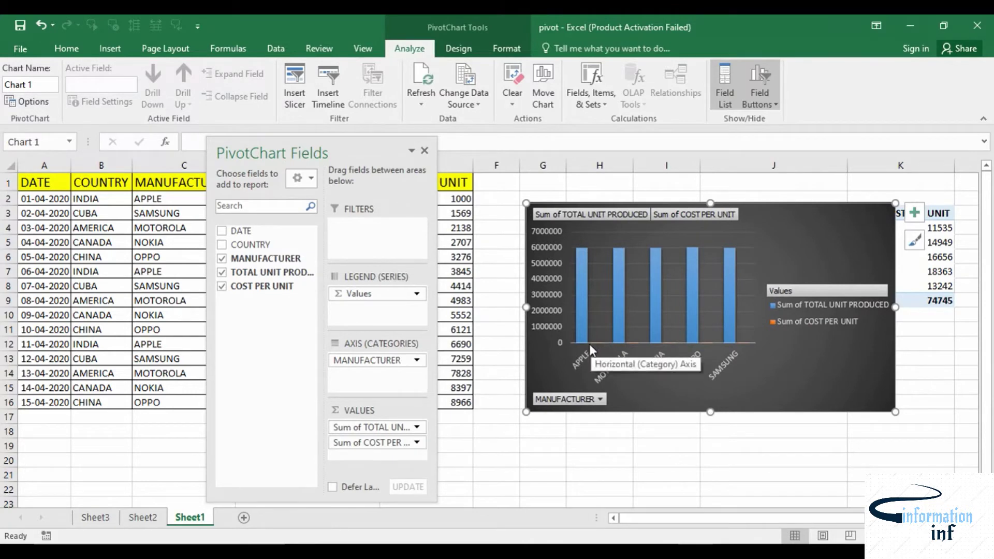
left_click(914, 244)
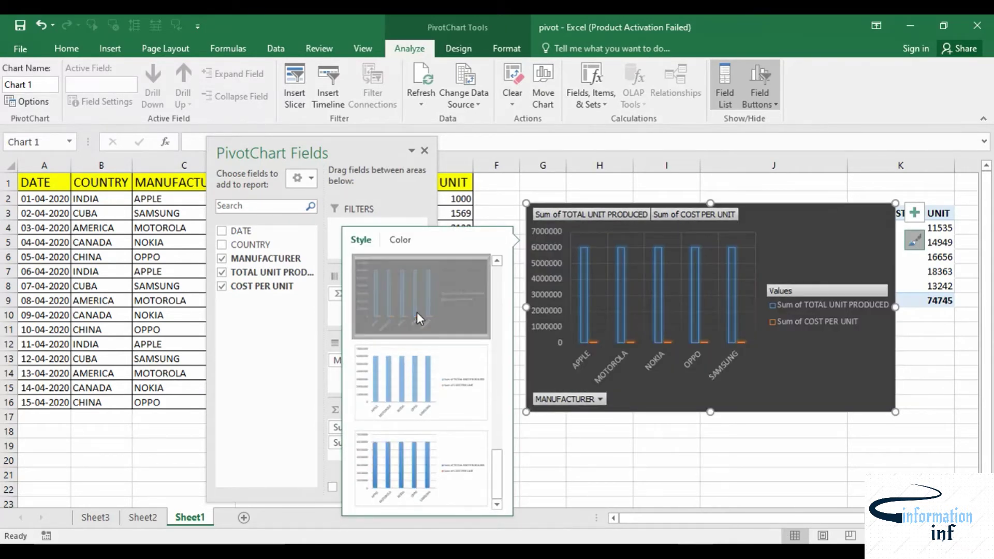
left_click(465, 311)
left_click(929, 257)
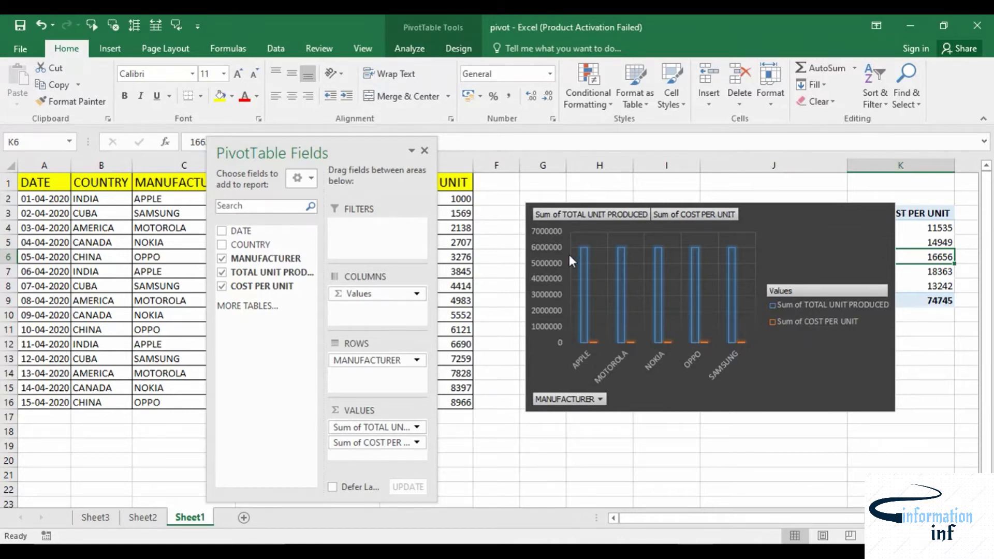
left_click_drag(371, 443, 288, 315)
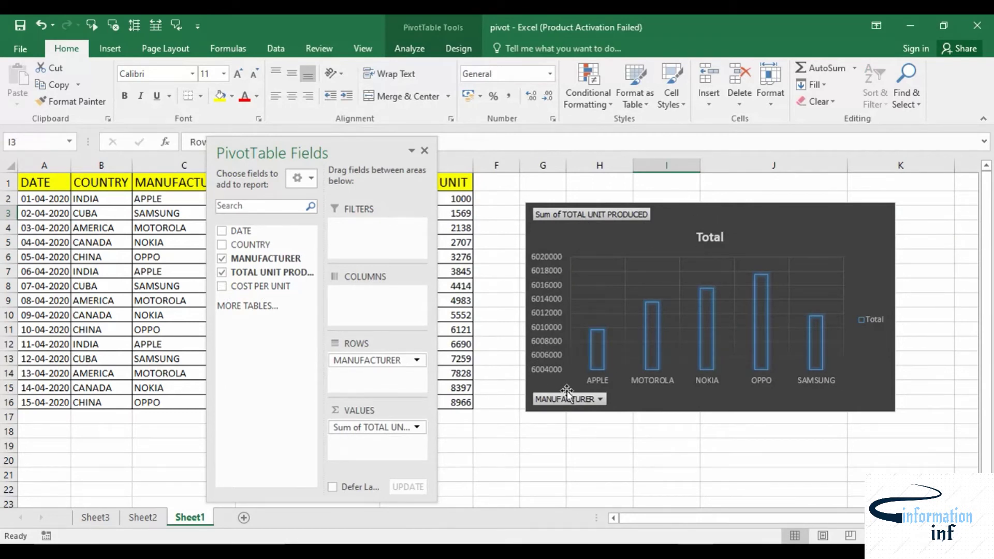
left_click(593, 401)
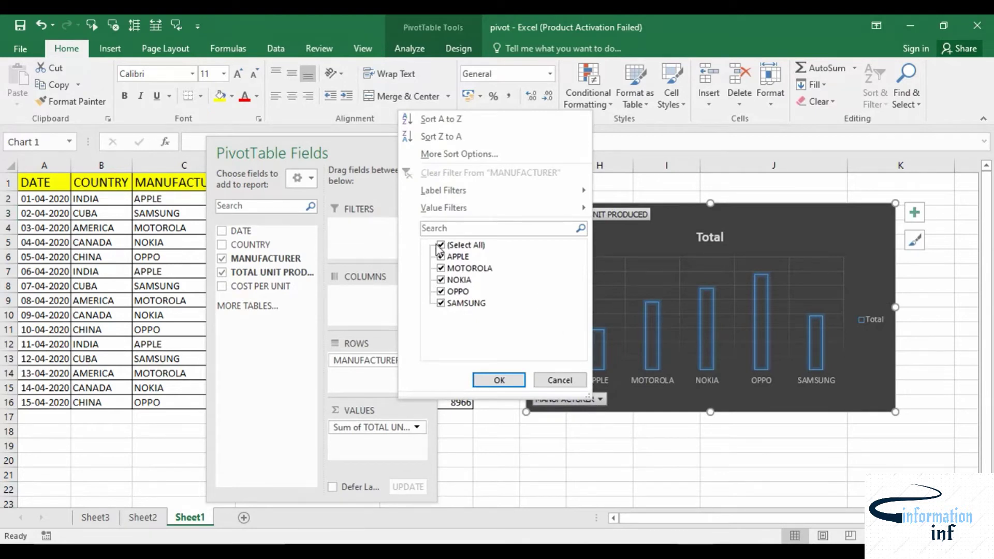
left_click(440, 246)
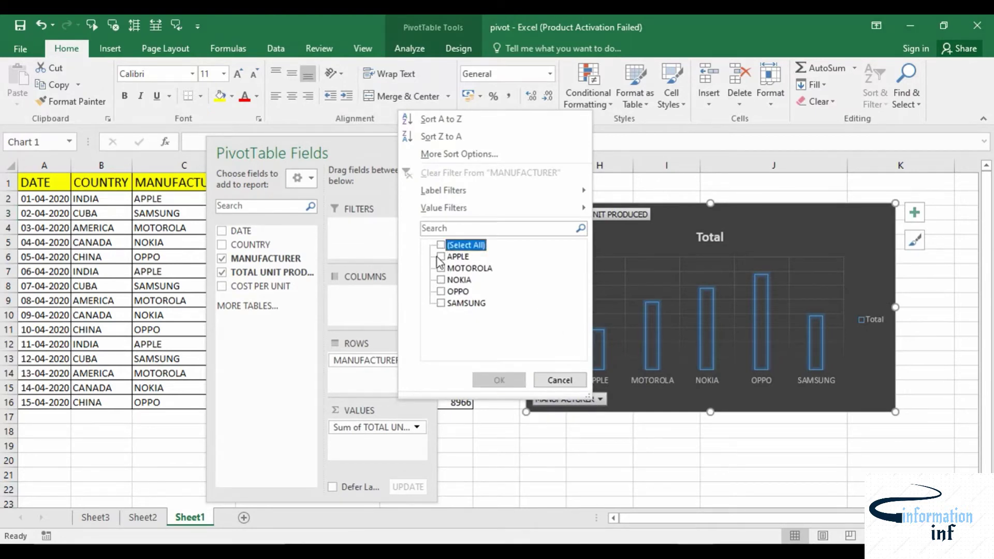
left_click(442, 258)
left_click(441, 268)
left_click(441, 280)
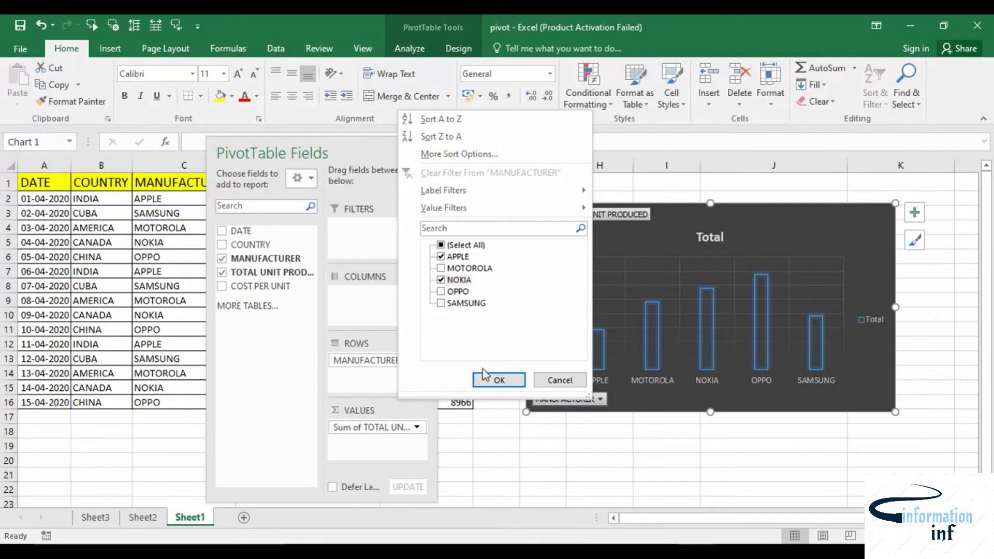
left_click(499, 380)
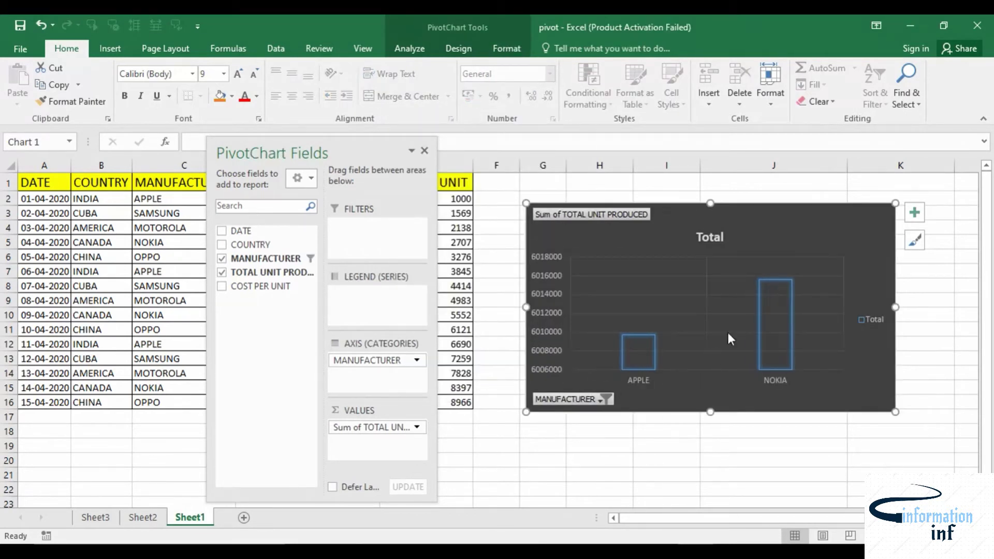
left_click(602, 402)
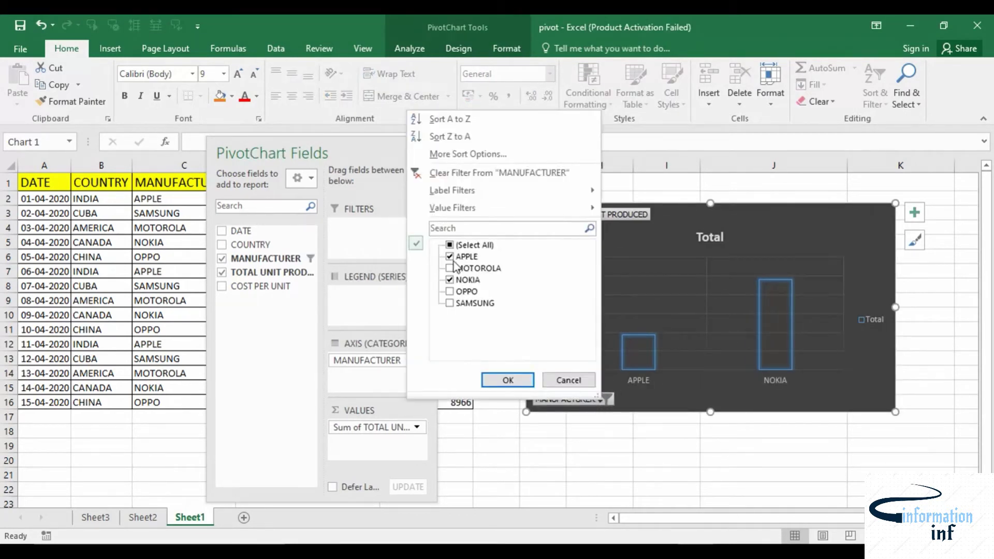
left_click(449, 245)
left_click(508, 380)
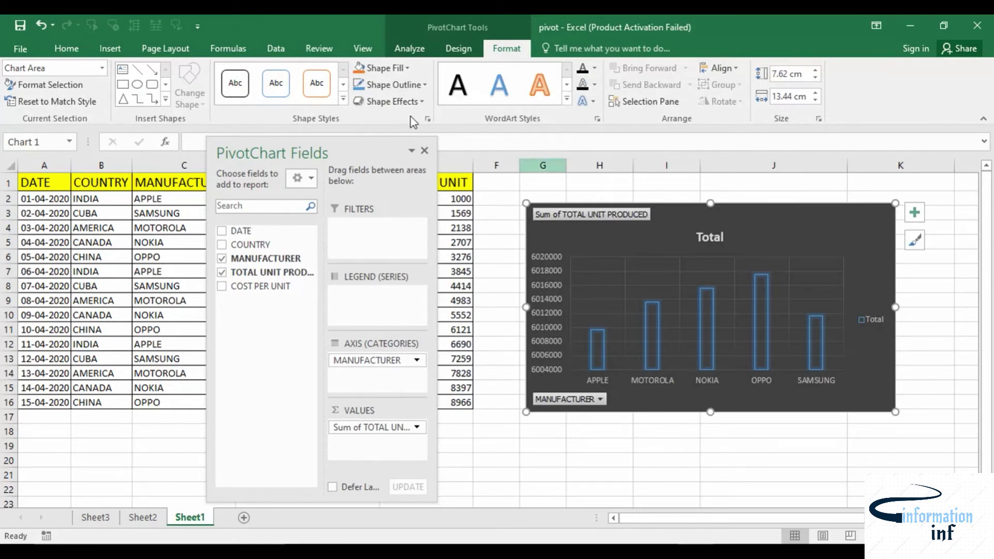
Step: Browse the PivotChart Design, Format and View options, ending on the Insert ribbon
left_click(443, 51)
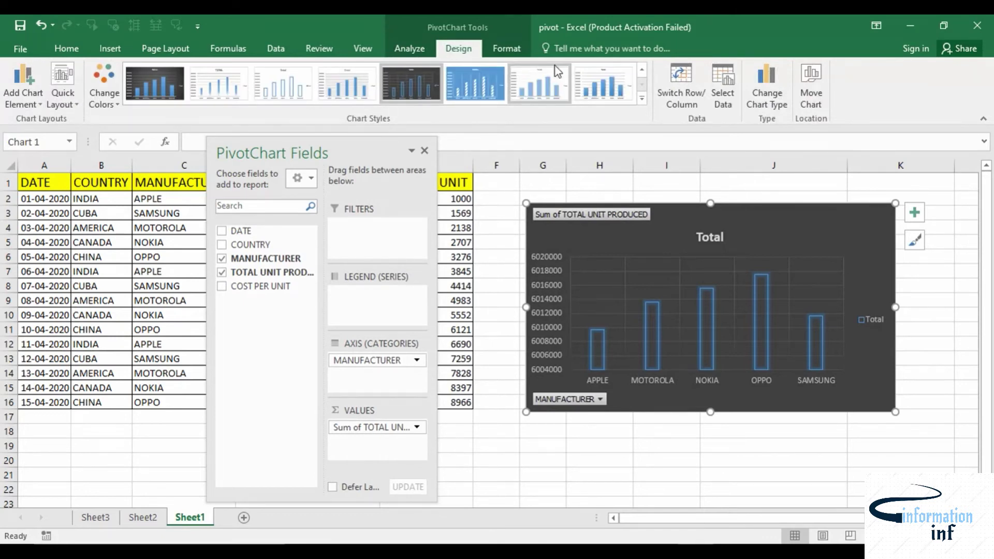
left_click(507, 48)
left_click(458, 48)
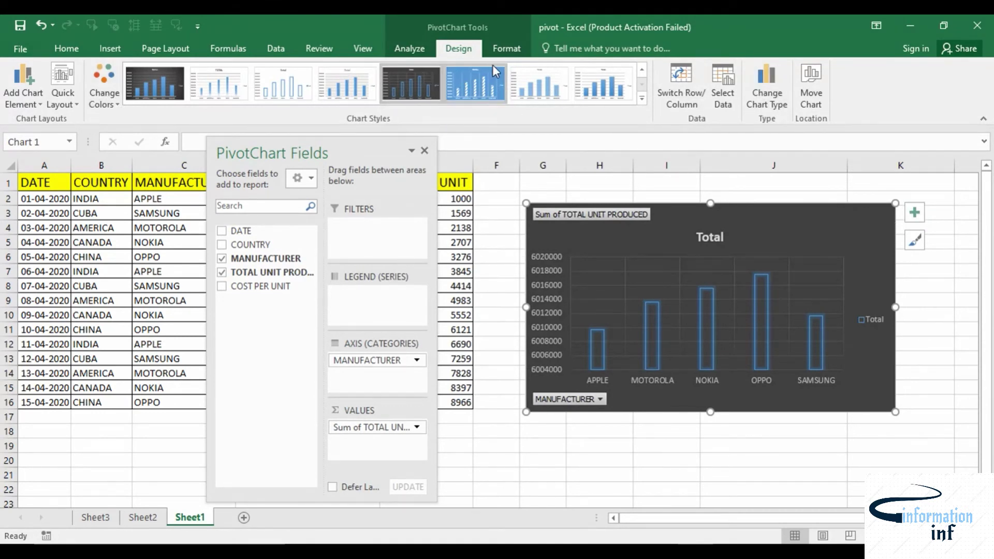
left_click(505, 49)
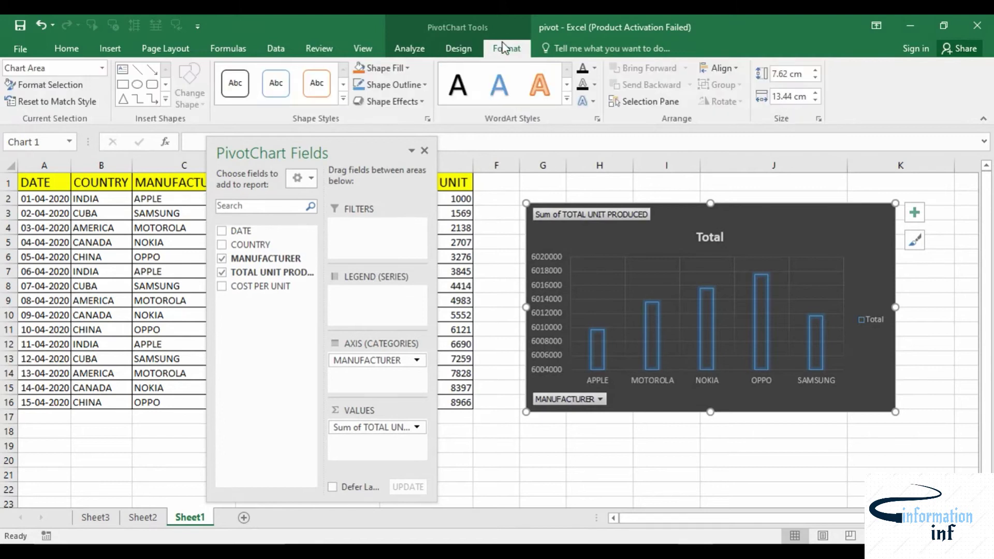
left_click(362, 48)
left_click(456, 48)
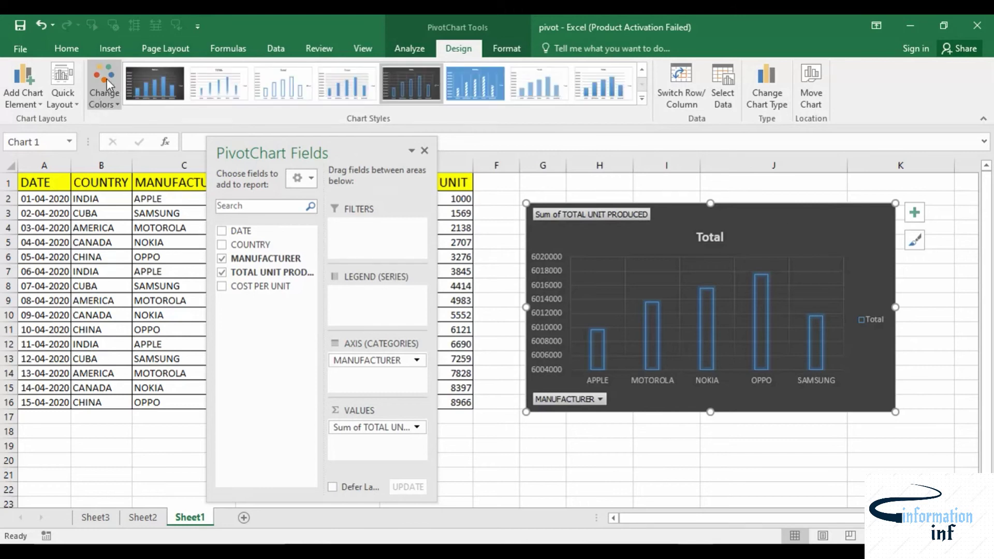
left_click(110, 48)
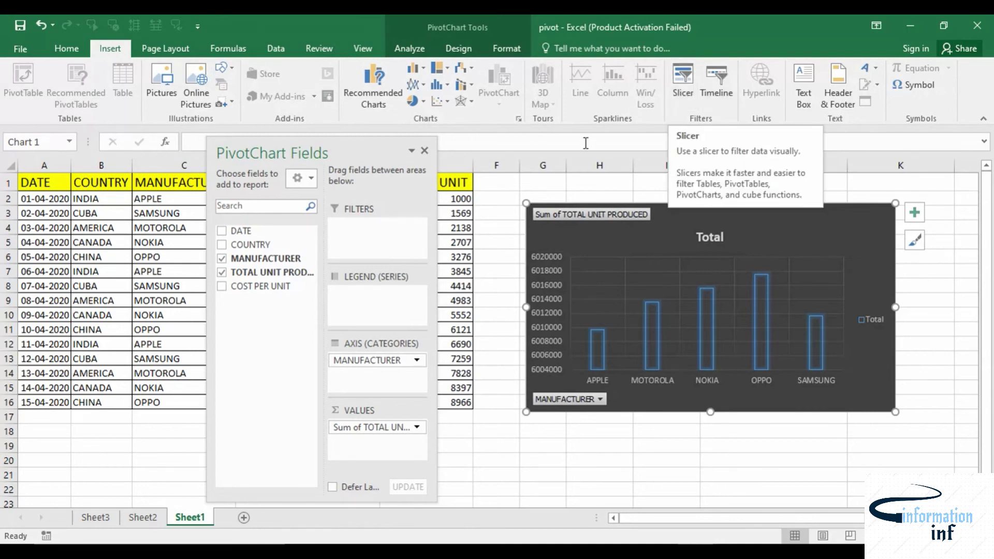
Step: Insert a slicer on the MANUFACTURER field for the PivotChart
left_click(681, 86)
left_click_drag(214, 154, 243, 163)
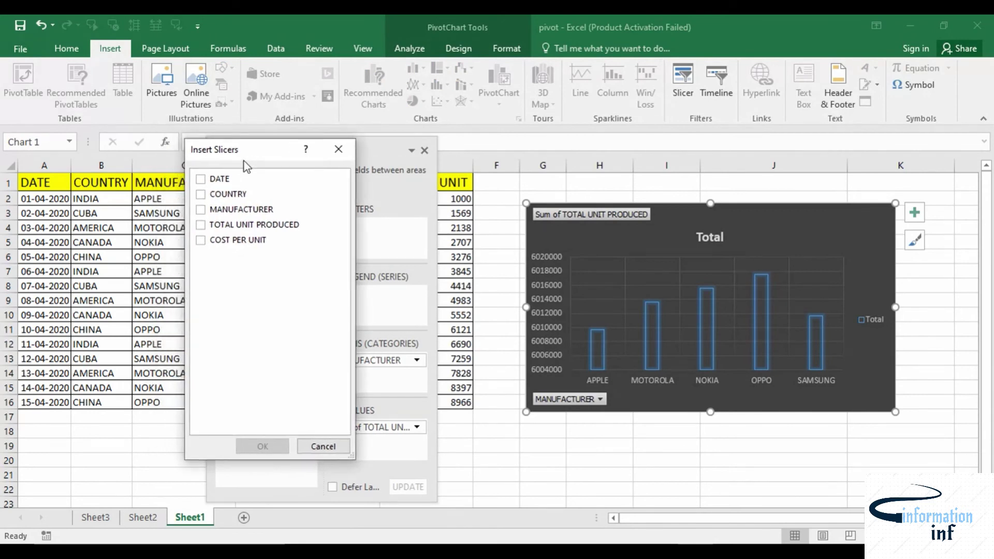
left_click(200, 210)
left_click(263, 446)
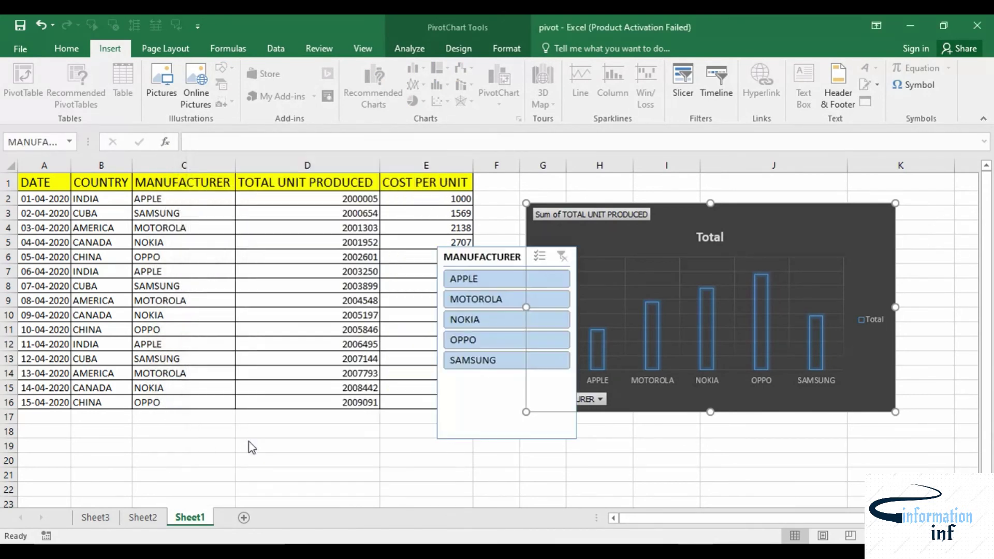
Step: Move the slicer over columns D–E, test APPLE through SAMSUNG filters, then clear the filter
left_click_drag(471, 271, 351, 229)
left_click(352, 236)
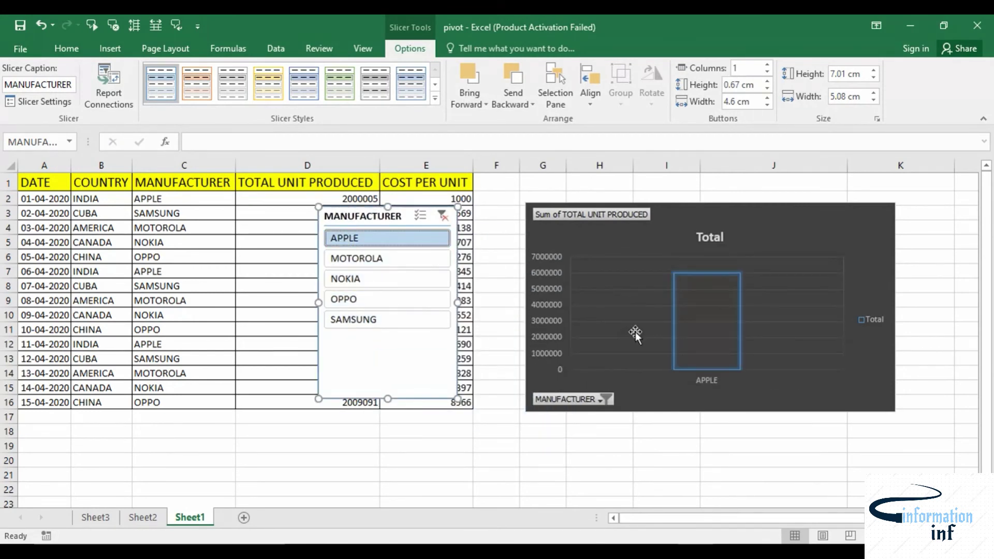
left_click(389, 264)
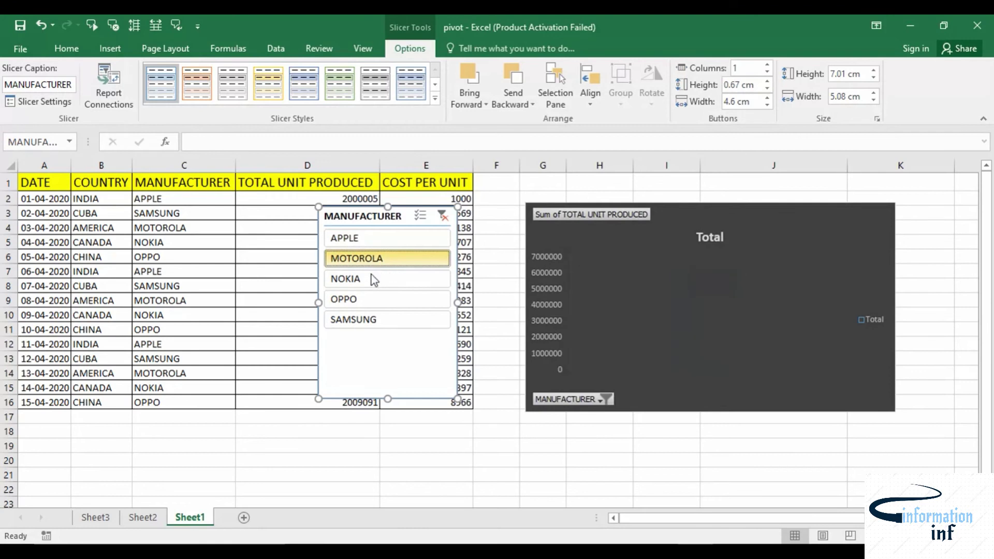
left_click(359, 280)
left_click(350, 301)
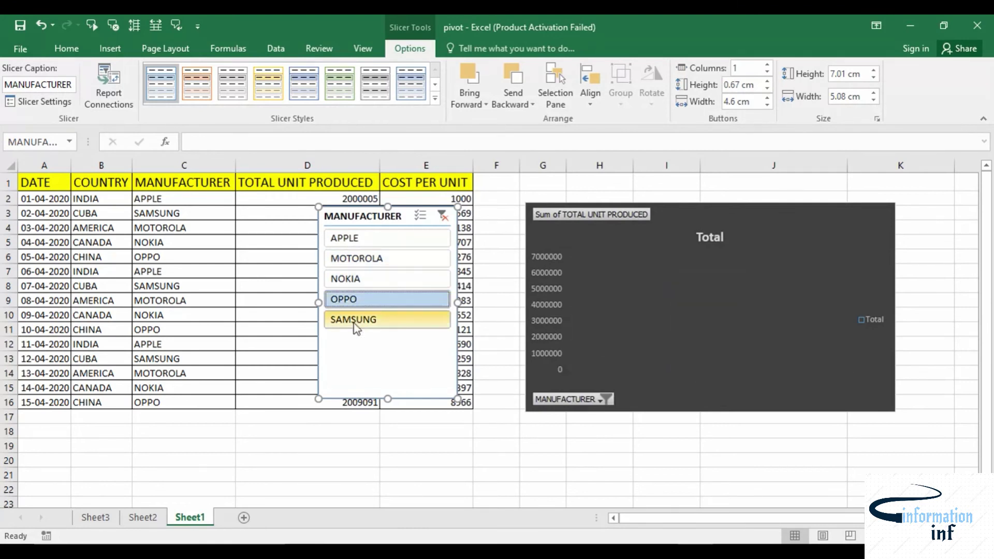
left_click(353, 323)
left_click(357, 241)
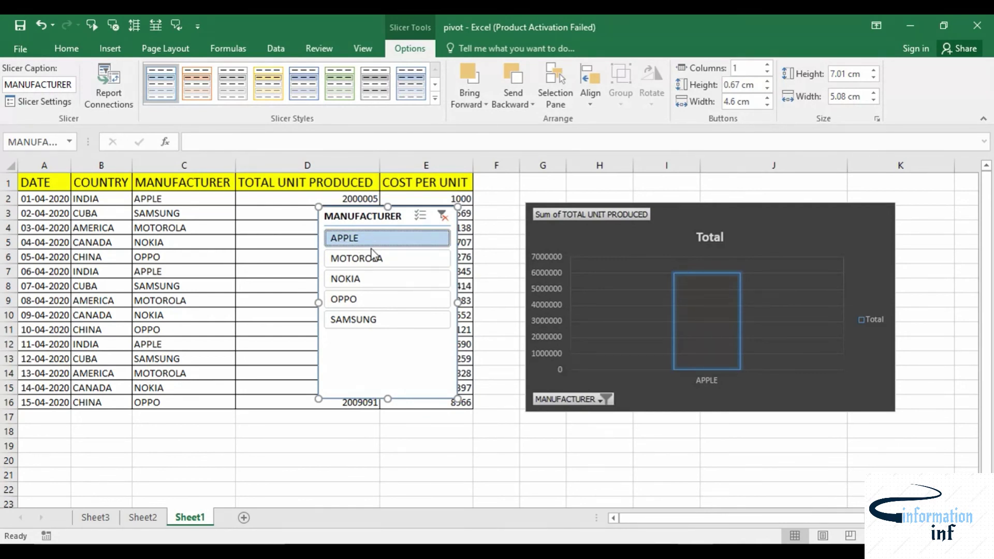
left_click(442, 216)
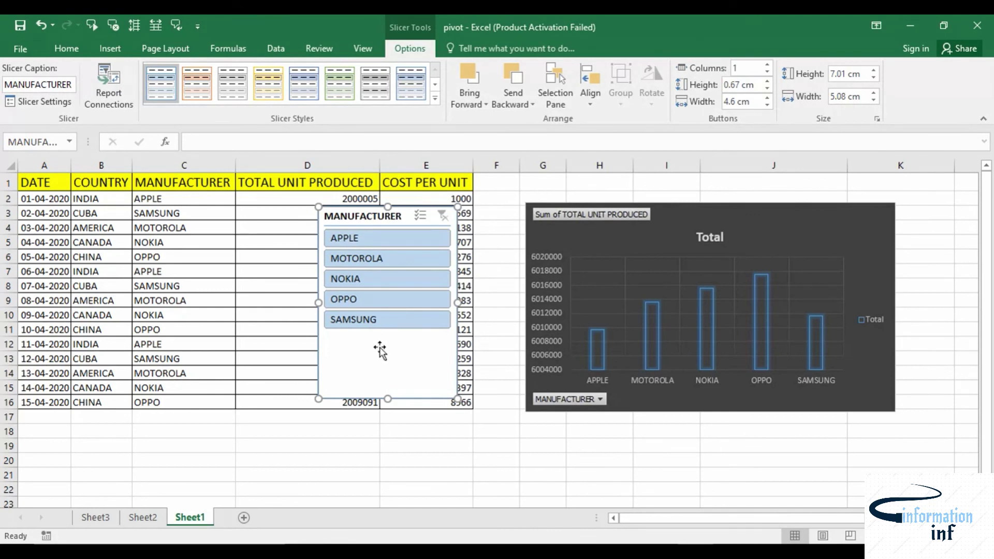
key("Escape")
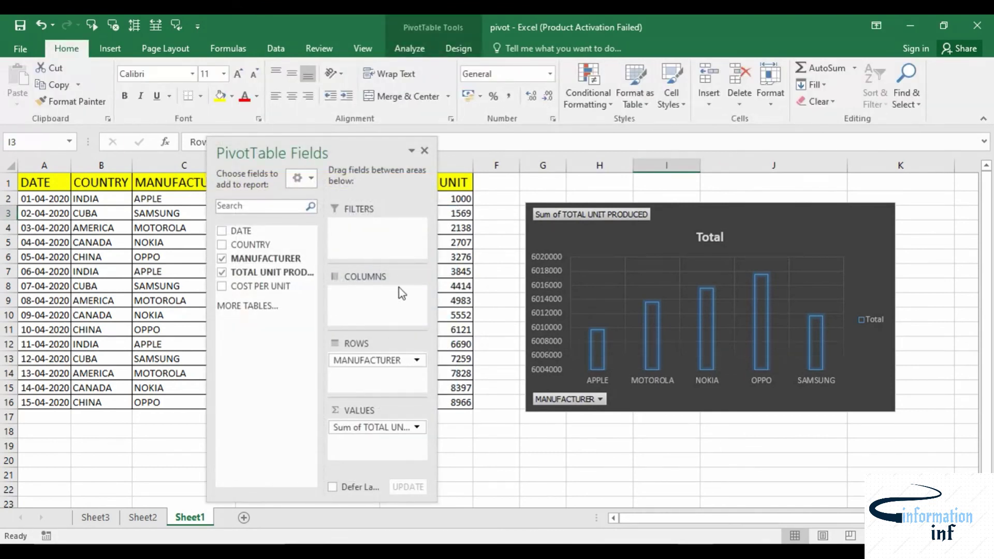